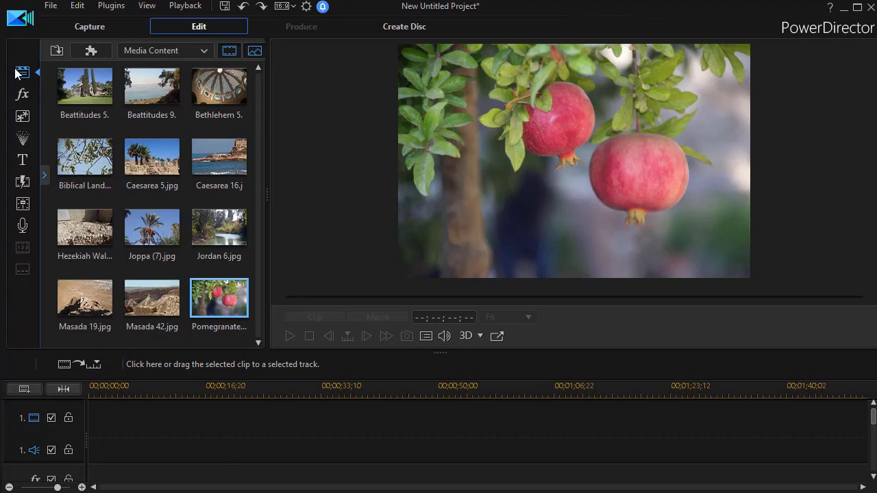
- Select the photos Beattitudes 5 through Masada 42 and place them on video track 1 at time zero
{"action": "left_click", "coordinate": [76, 86]}
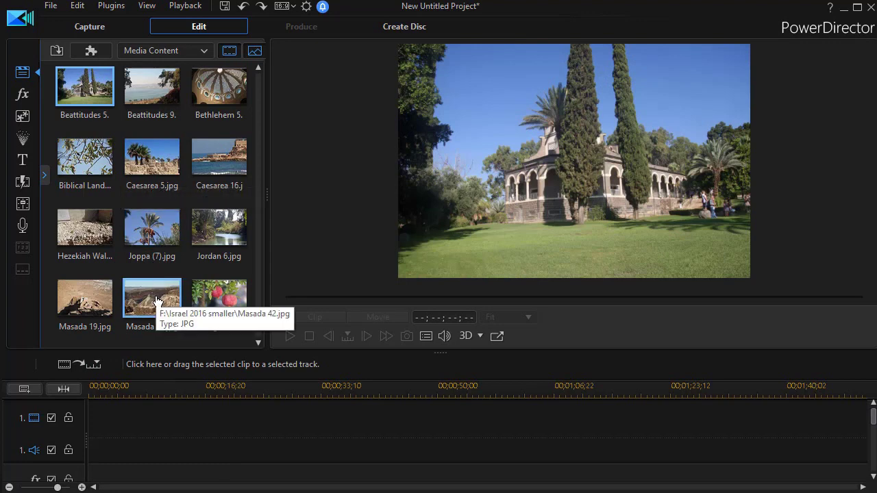
{"action": "left_click", "coordinate": [156, 302], "text": "shift"}
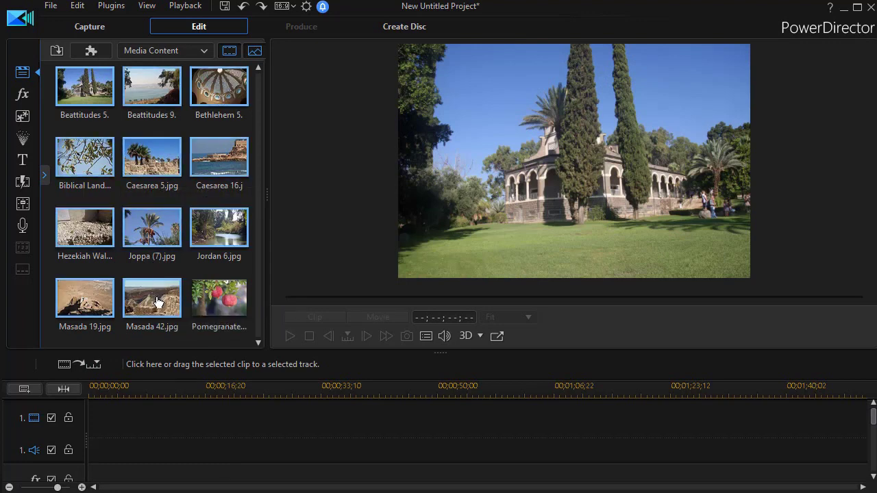
{"action": "left_click_drag", "start_coordinate": [130, 404], "coordinate": [71, 421]}
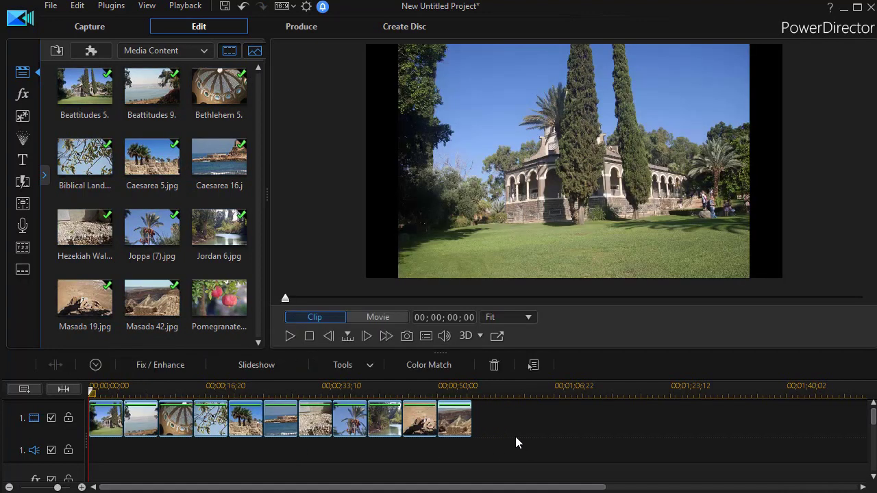
- Start a slideshow from the timeline photos using the Montage style
{"action": "left_click", "coordinate": [279, 368]}
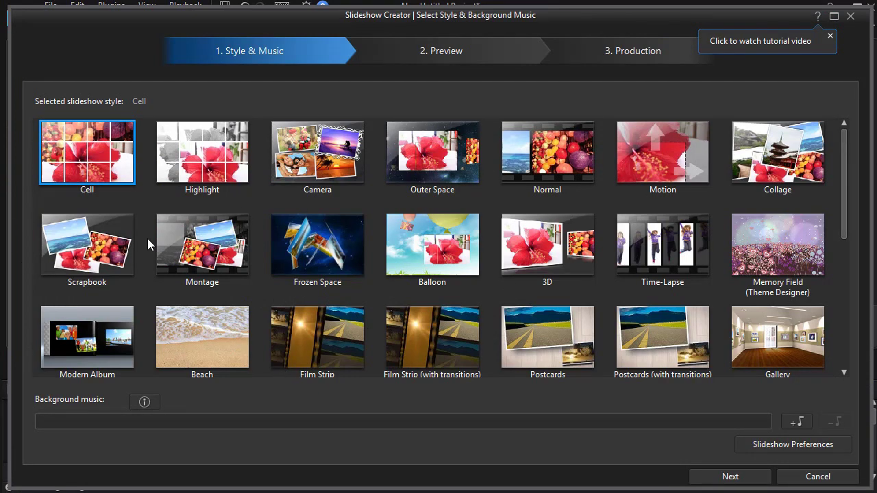
{"action": "left_click", "coordinate": [224, 245]}
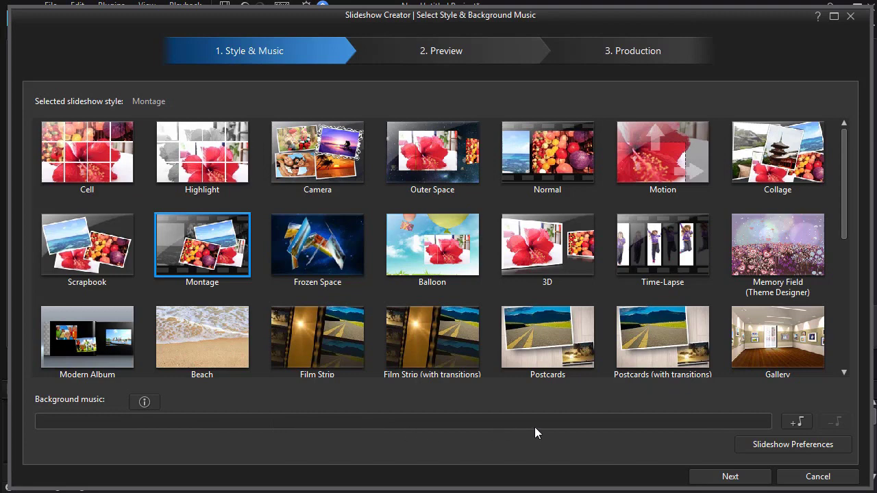
- Add Floating Guitars.mp3 and Follow Your Dreams.mp3 as background music
{"action": "left_click", "coordinate": [798, 423]}
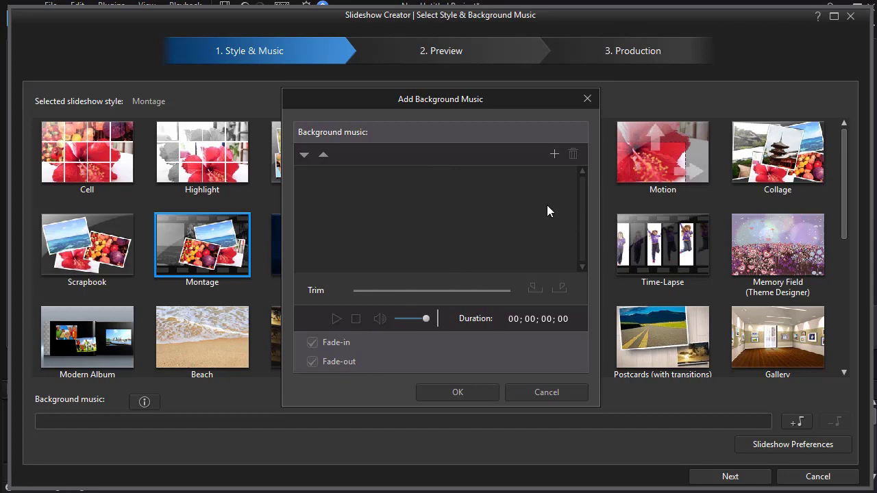
{"action": "left_click", "coordinate": [555, 157]}
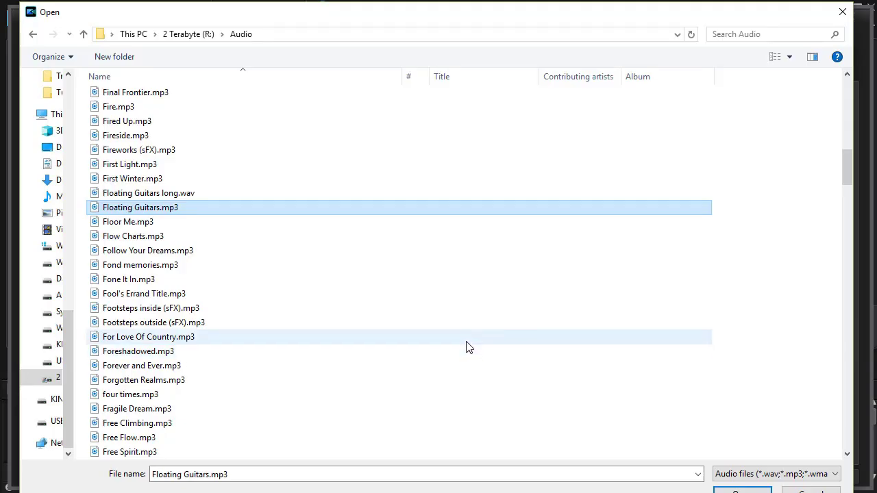
{"action": "left_click", "coordinate": [210, 255], "text": "ctrl"}
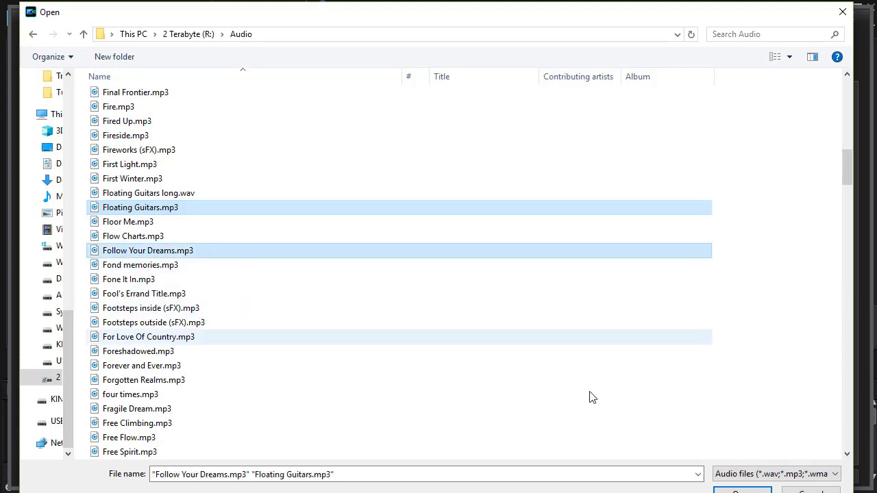
{"action": "left_click", "coordinate": [742, 491]}
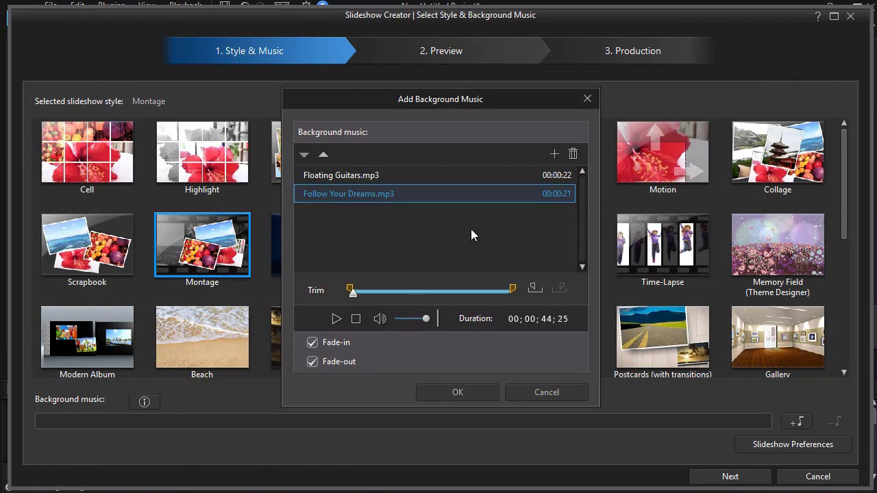
- Add Expansion.mp3 as a third background music track
{"action": "left_click", "coordinate": [555, 155]}
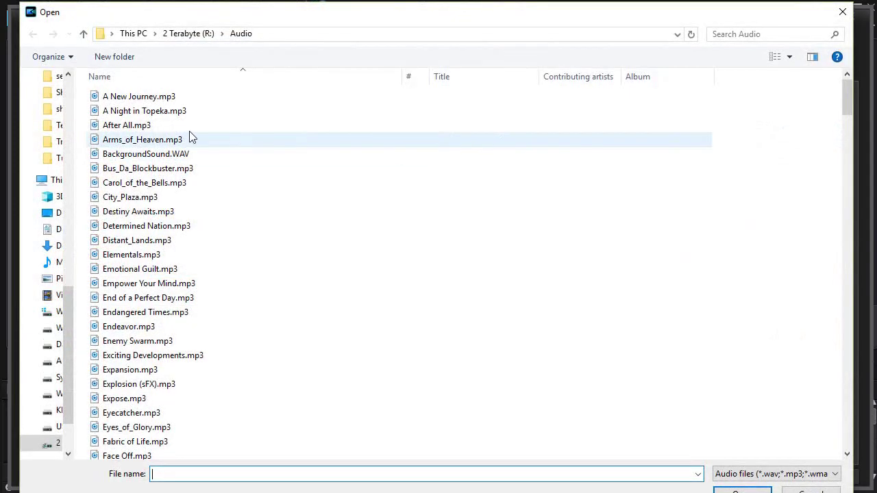
{"action": "left_click", "coordinate": [140, 374]}
{"action": "left_click", "coordinate": [741, 490]}
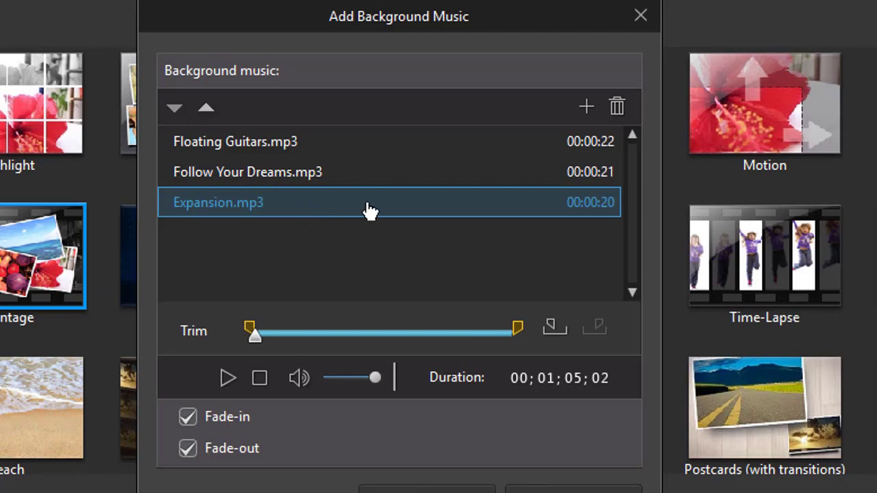
- Move Expansion.mp3 up and back down, then delete it from the music list
{"action": "left_click", "coordinate": [207, 109]}
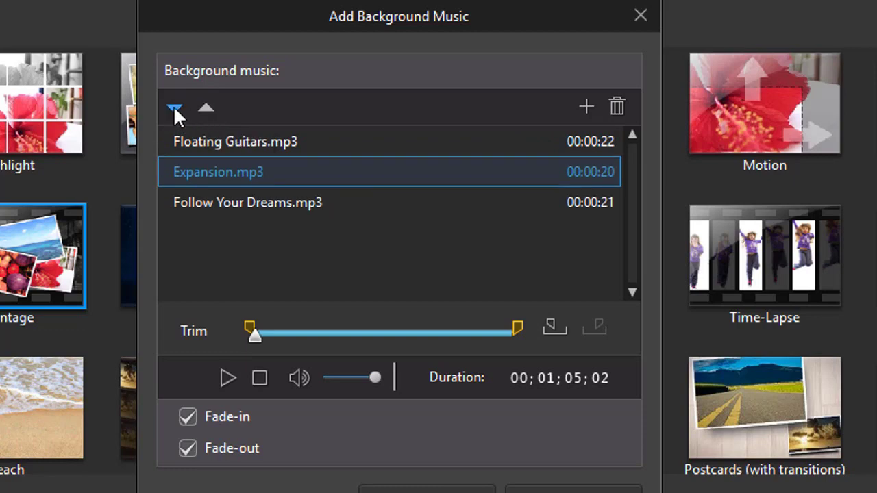
{"action": "left_click", "coordinate": [173, 107]}
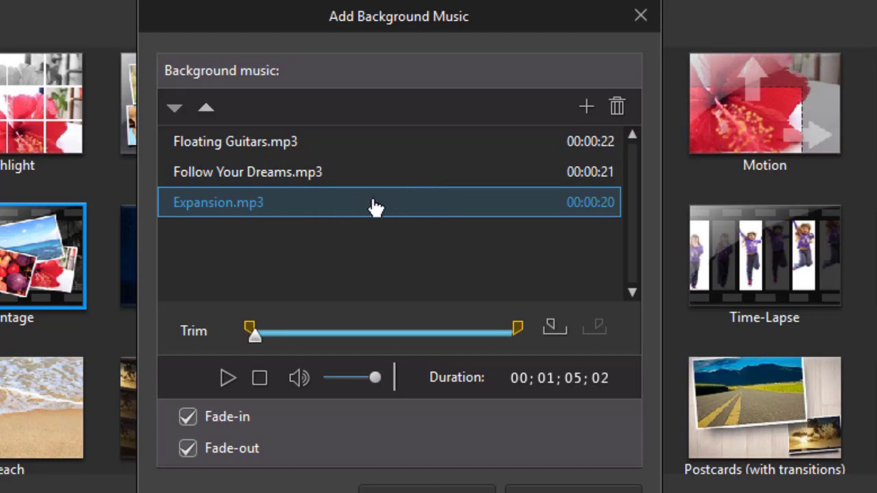
{"action": "left_click", "coordinate": [615, 104]}
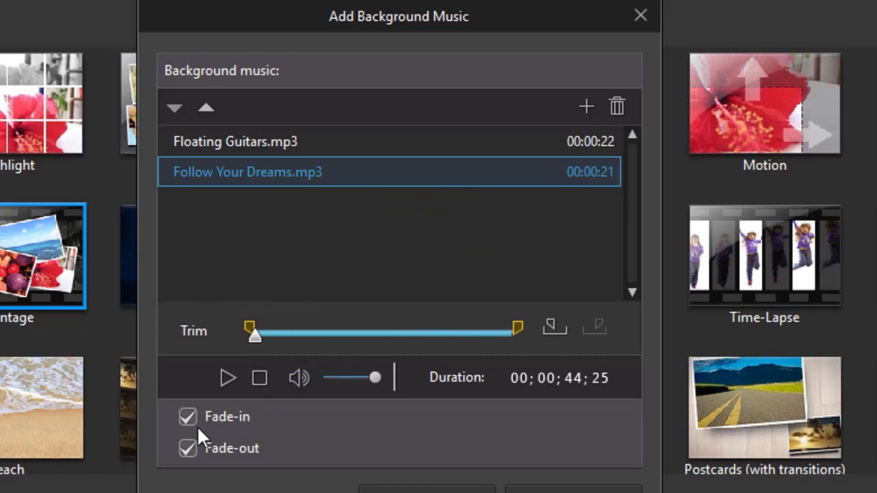
- Preview Floating Guitars.mp3 and set its mark-in slightly after the start
{"action": "left_click", "coordinate": [284, 152]}
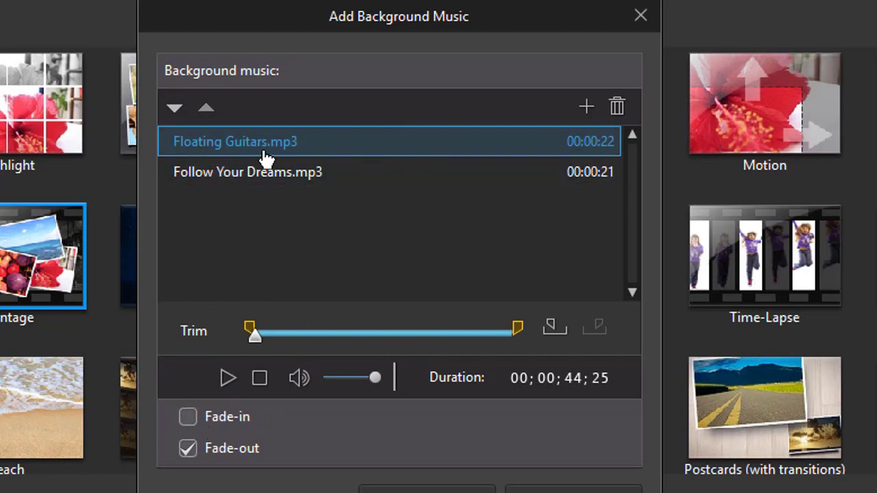
{"action": "left_click", "coordinate": [226, 378]}
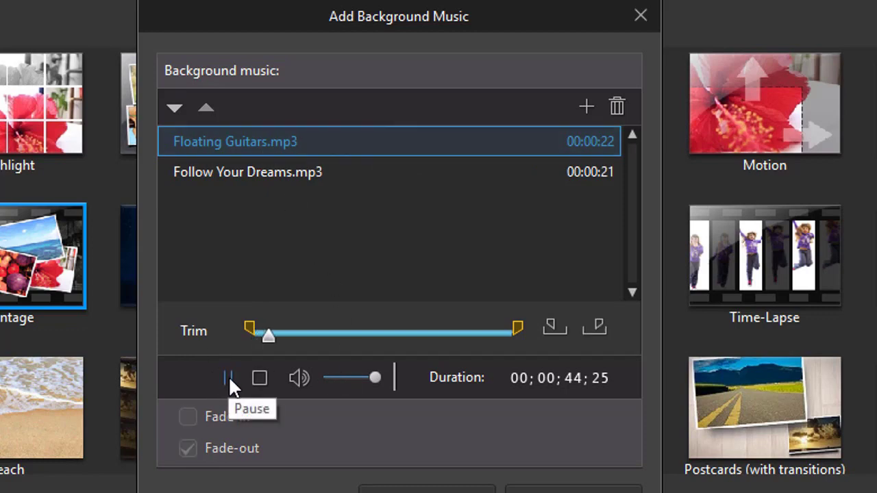
{"action": "left_click", "coordinate": [231, 378]}
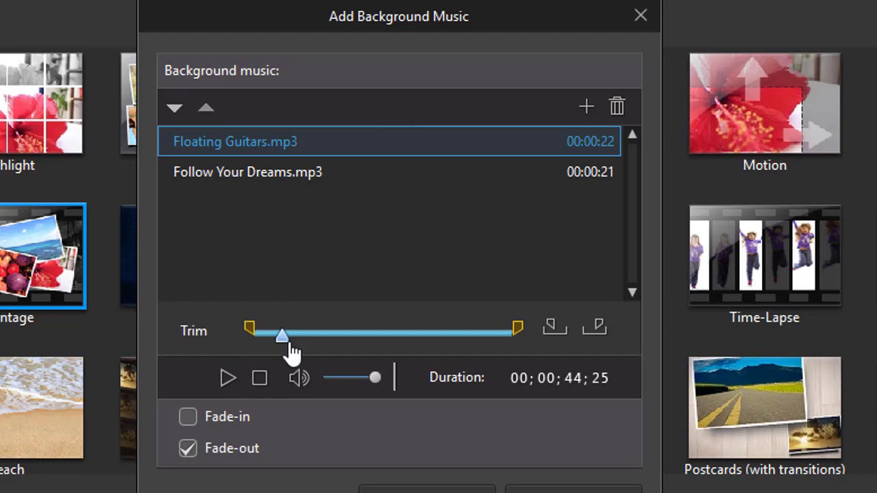
{"action": "left_click_drag", "start_coordinate": [282, 339], "coordinate": [270, 344]}
{"action": "left_click", "coordinate": [552, 330]}
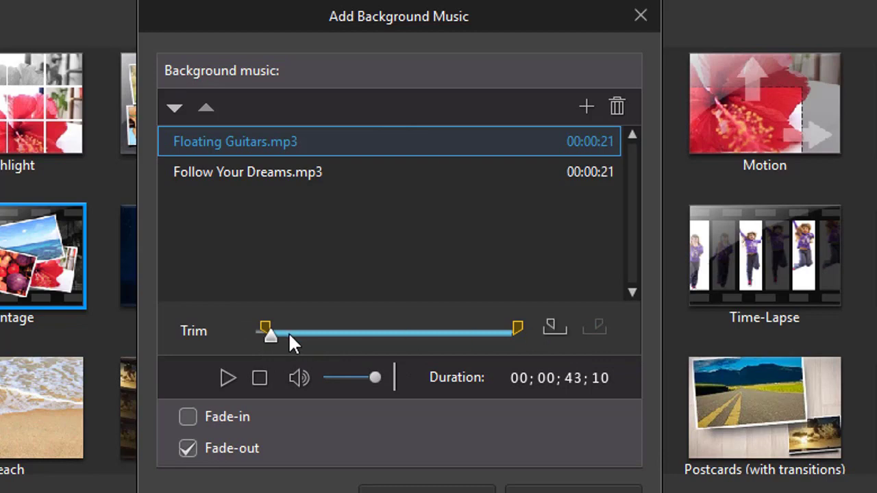
- Set the Floating Guitars mark-out near the end, shortening it to 19 seconds
{"action": "mouse_move", "coordinate": [272, 341]}
{"action": "left_mouse_down"}
{"action": "mouse_move", "coordinate": [490, 347]}
{"action": "mouse_move", "coordinate": [467, 349]}
{"action": "left_mouse_up"}
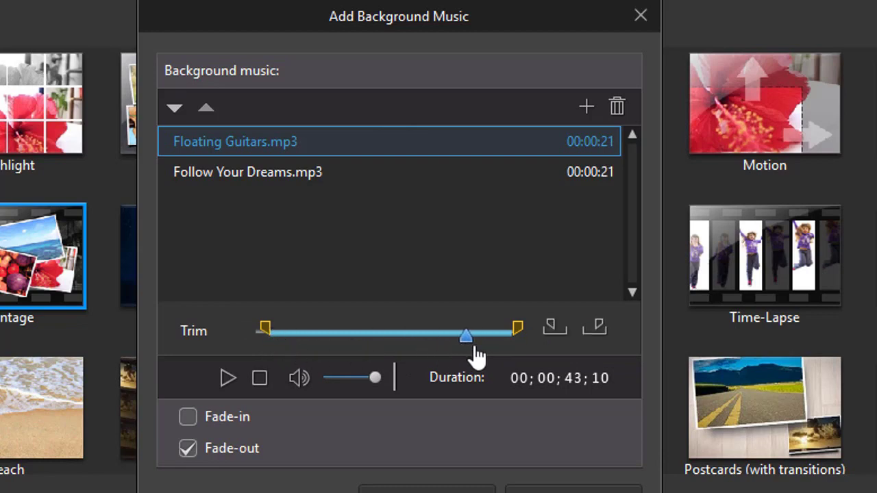
{"action": "left_click", "coordinate": [225, 377]}
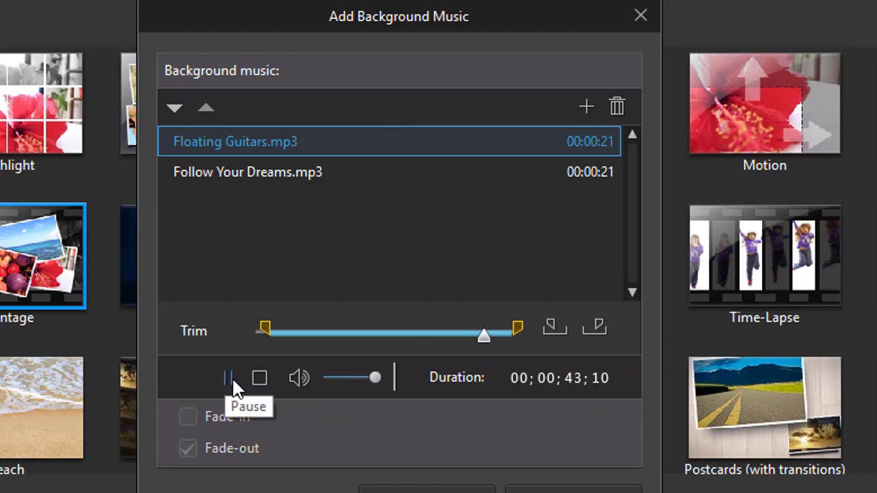
{"action": "left_click", "coordinate": [229, 378]}
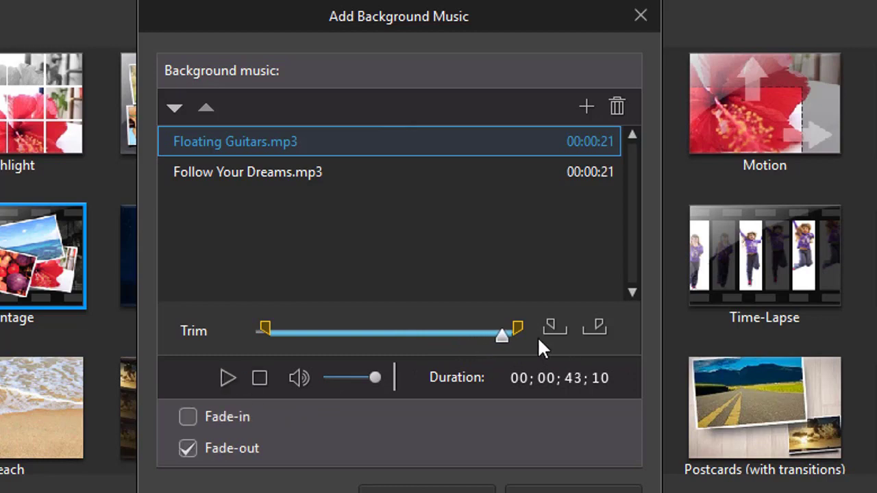
{"action": "left_click_drag", "start_coordinate": [501, 335], "coordinate": [493, 339]}
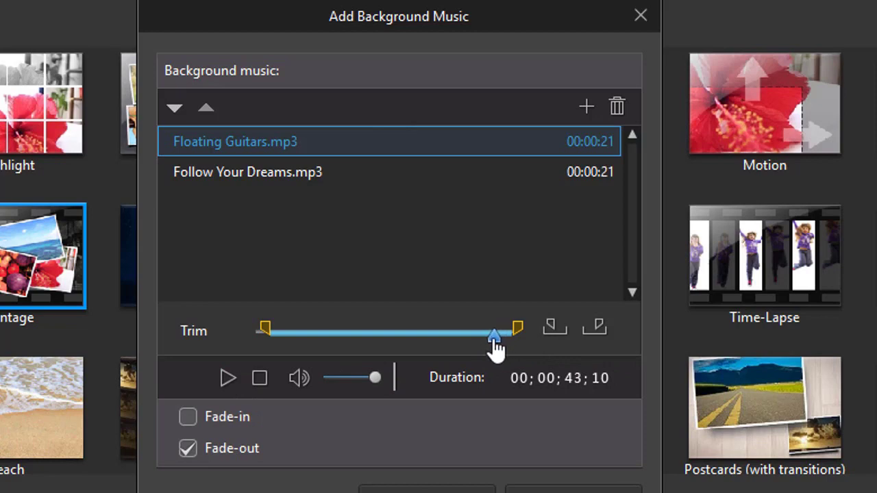
{"action": "left_click", "coordinate": [595, 326]}
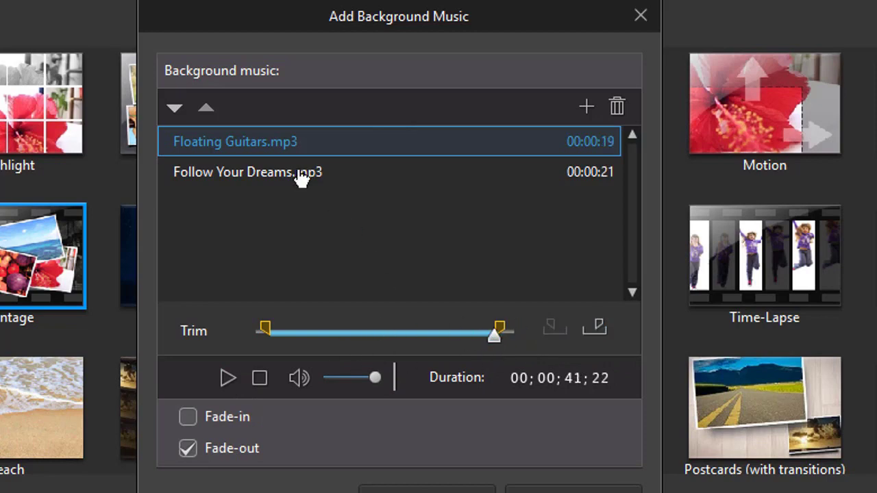
- Trim the start of Follow Your Dreams.mp3 to 20 seconds and accept the music settings
{"action": "left_click", "coordinate": [330, 184]}
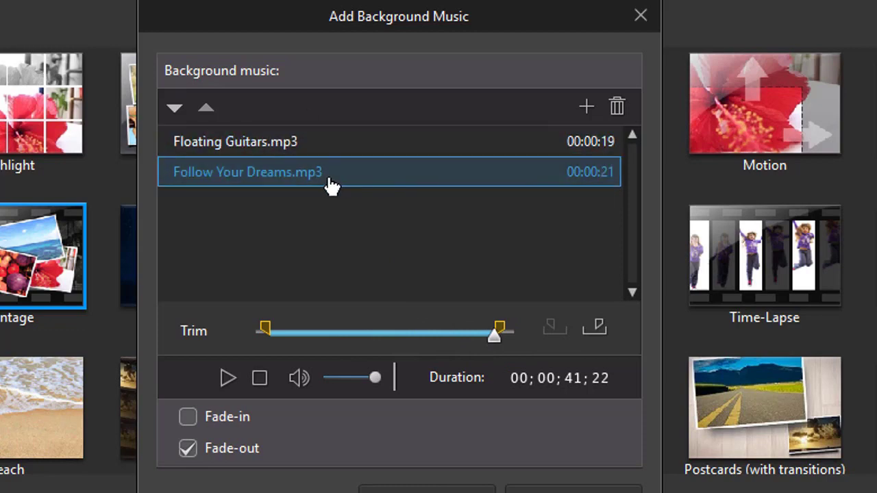
{"action": "left_click", "coordinate": [227, 379]}
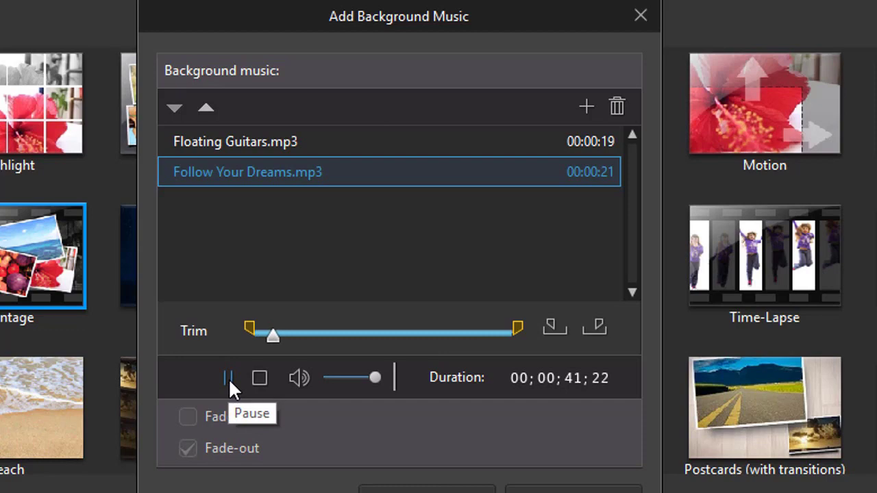
{"action": "left_click", "coordinate": [229, 379]}
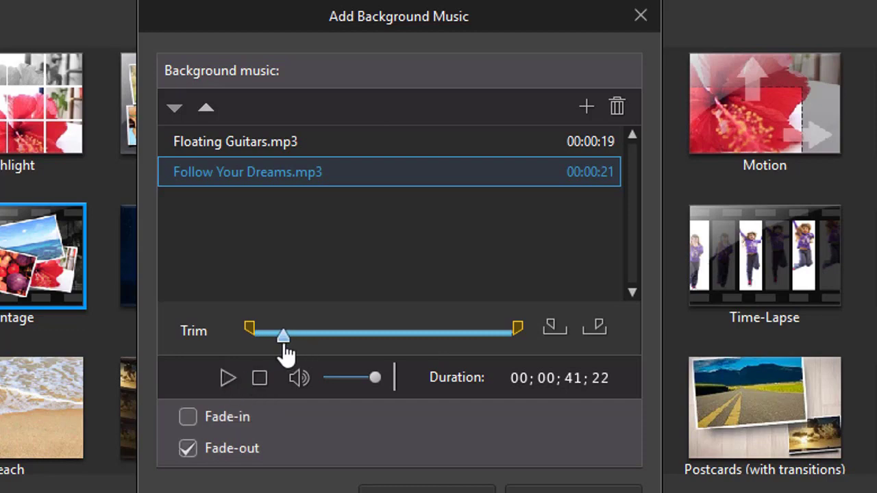
{"action": "left_click_drag", "start_coordinate": [284, 345], "coordinate": [274, 346]}
{"action": "left_click", "coordinate": [554, 330]}
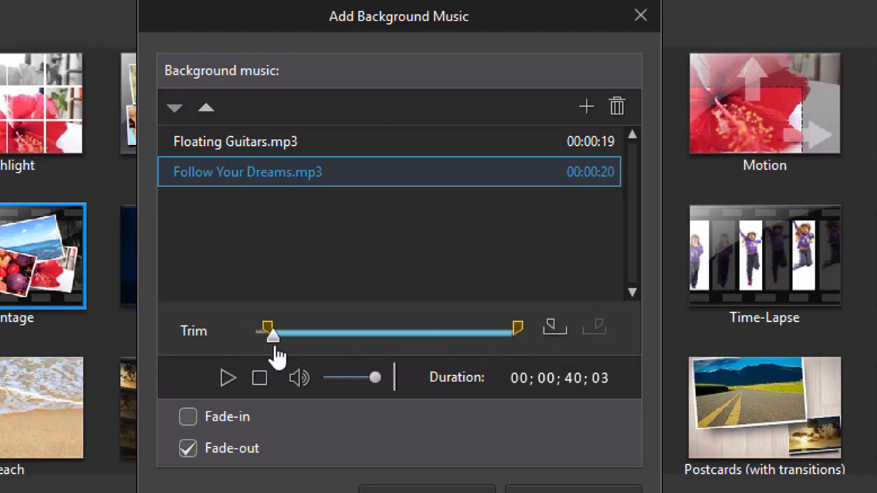
{"action": "left_click_drag", "start_coordinate": [274, 337], "coordinate": [475, 350]}
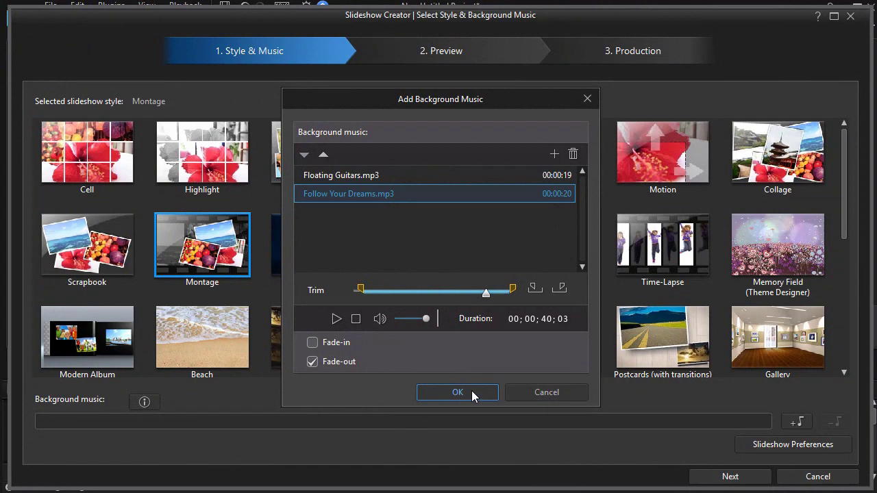
{"action": "left_click", "coordinate": [471, 392]}
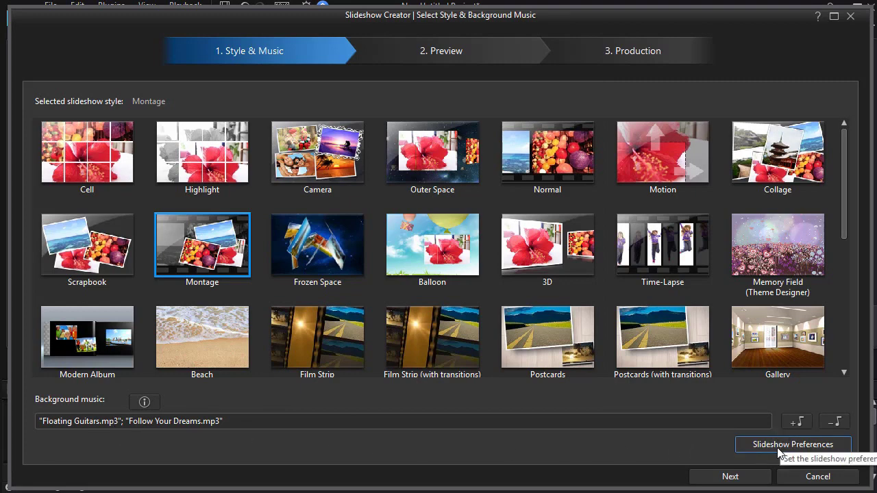
- Preview the 11-photo Montage slideshow around 20 seconds, then advance to Production for Advanced Editing
{"action": "left_click", "coordinate": [719, 477]}
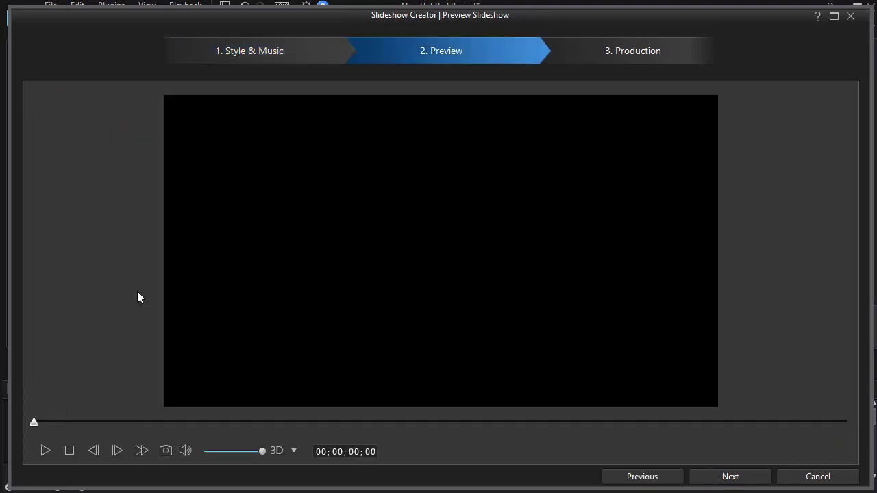
{"action": "left_click", "coordinate": [46, 452]}
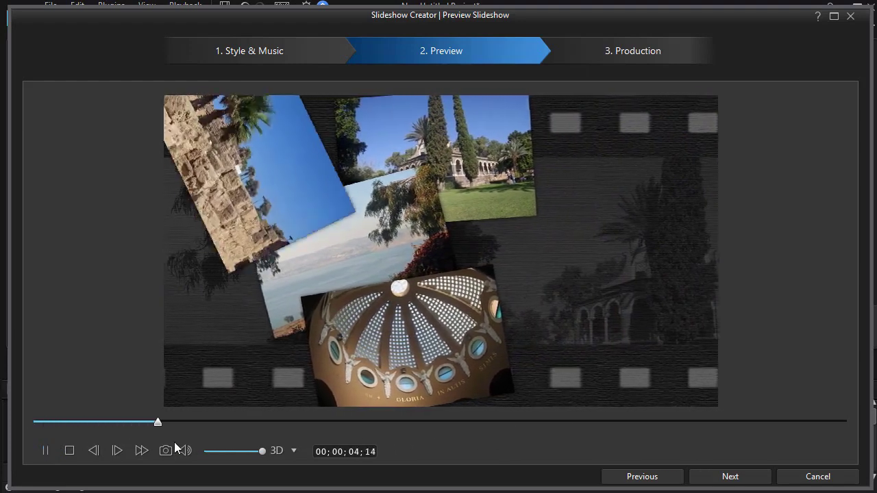
{"action": "left_click", "coordinate": [71, 453]}
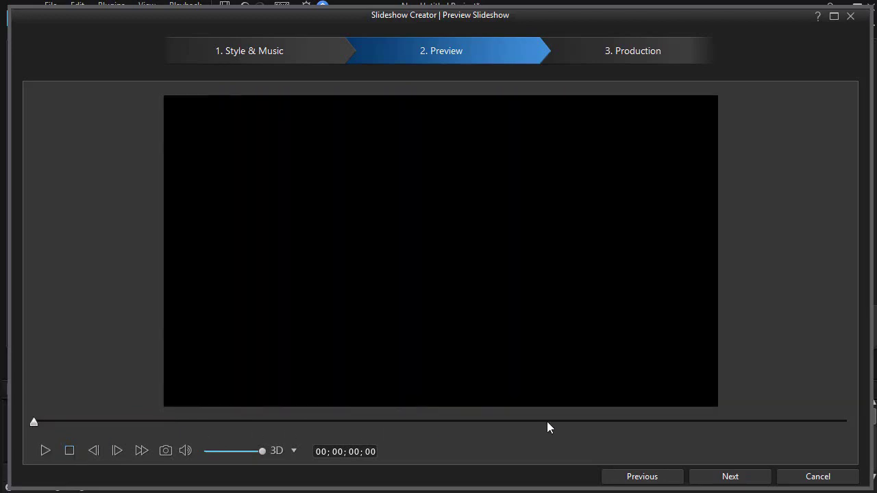
{"action": "left_click", "coordinate": [566, 423]}
{"action": "left_click_drag", "start_coordinate": [566, 424], "coordinate": [612, 446]}
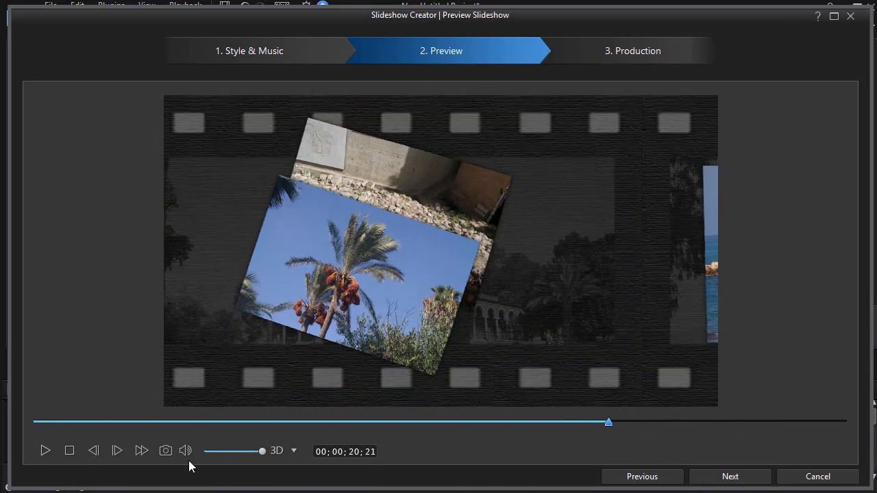
{"action": "left_click", "coordinate": [45, 450]}
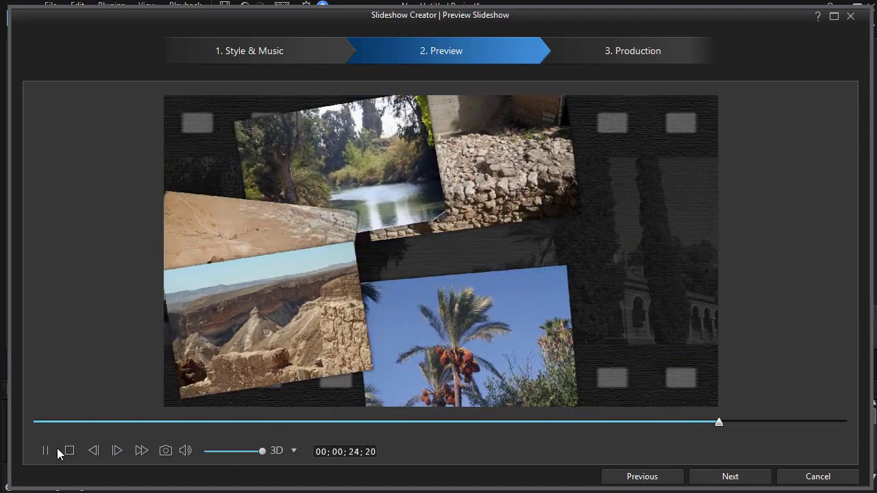
{"action": "left_click", "coordinate": [70, 450]}
{"action": "left_click", "coordinate": [723, 477]}
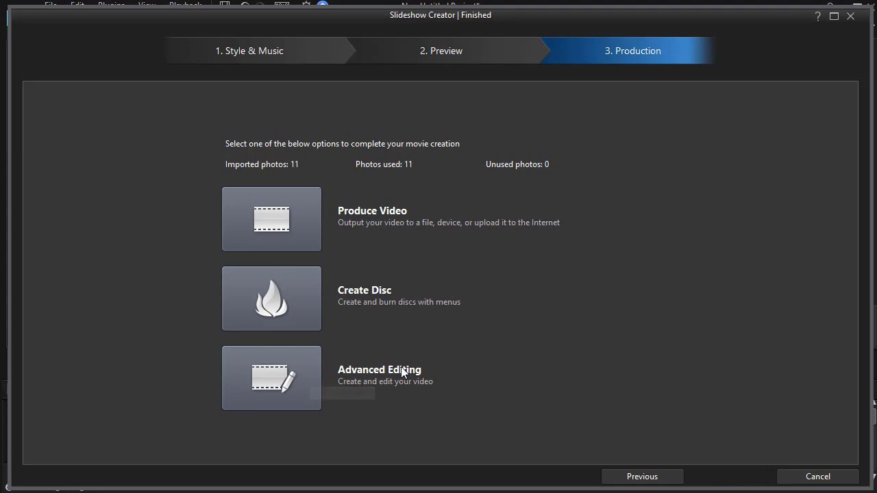
{"action": "left_click", "coordinate": [282, 370]}
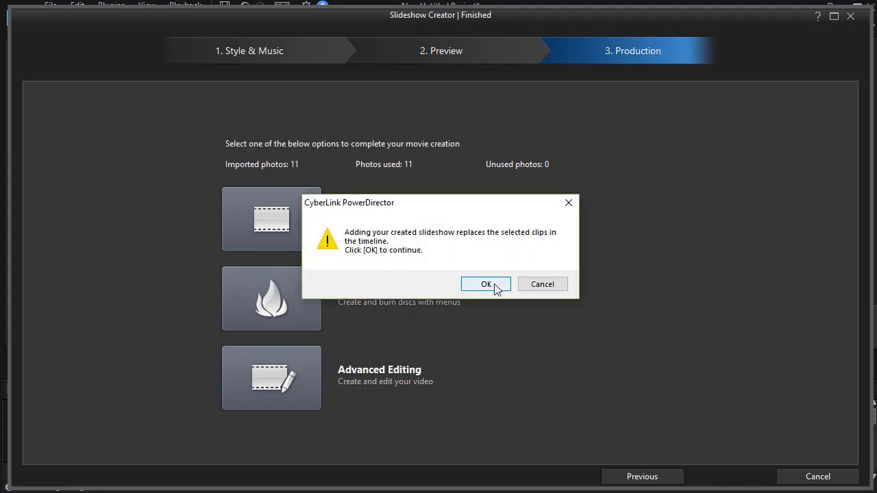
- Accept replacing the timeline clips with the slideshow and play the movie from about 18 seconds
{"action": "left_click", "coordinate": [494, 283]}
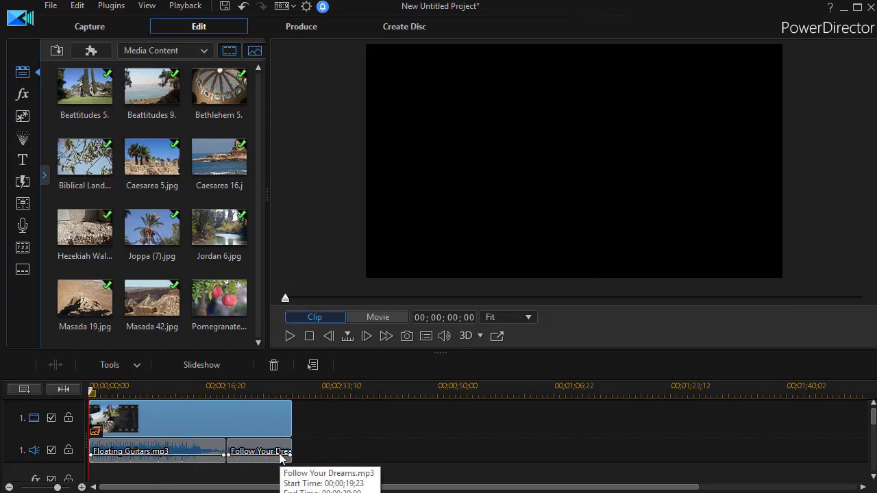
{"action": "left_click", "coordinate": [214, 386]}
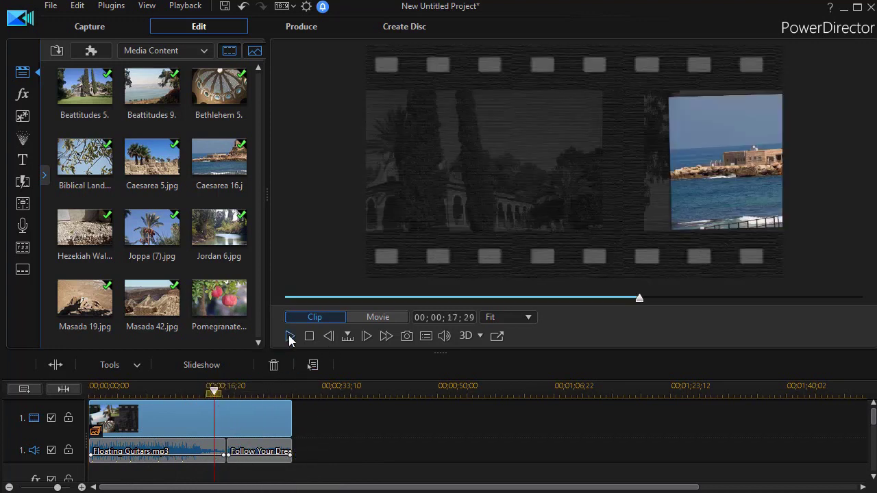
{"action": "left_click", "coordinate": [290, 337]}
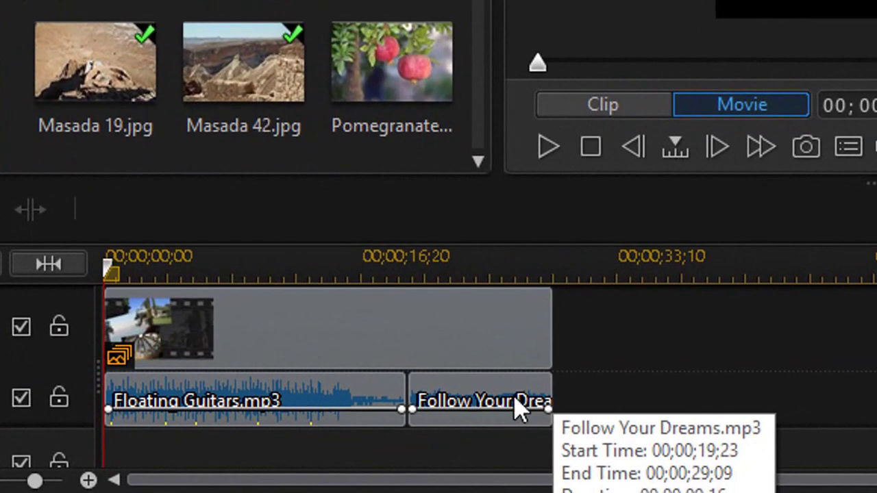
- Lengthen Follow Your Dreams, fade its volume to silence at the end, and add Pomegranate after the slideshow
{"action": "left_click", "coordinate": [552, 402]}
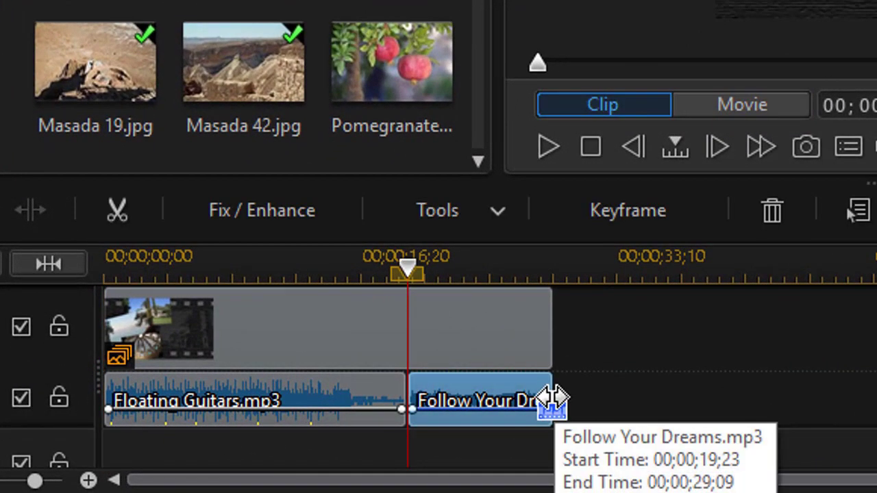
{"action": "left_click_drag", "start_coordinate": [552, 401], "coordinate": [620, 413]}
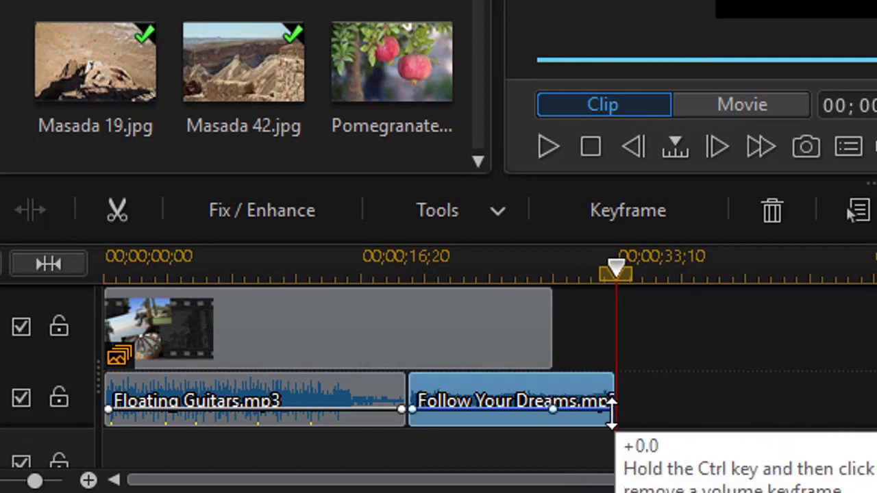
{"action": "left_click", "coordinate": [611, 413]}
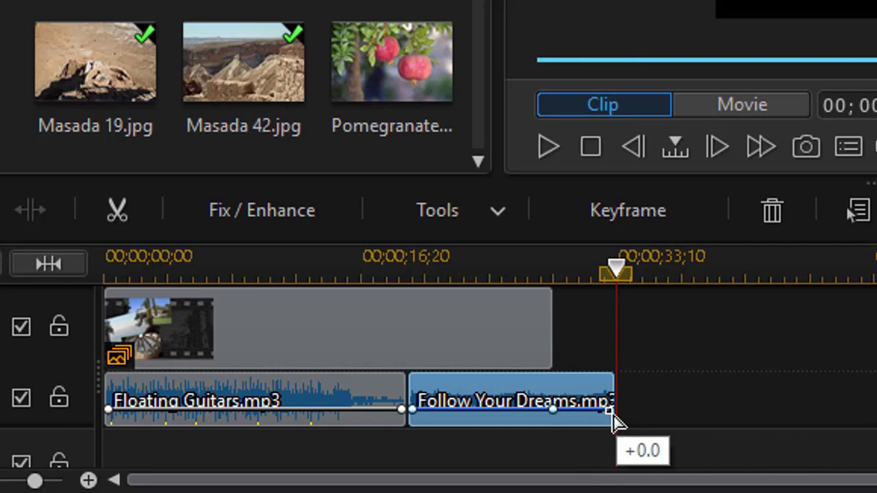
{"action": "left_click_drag", "start_coordinate": [612, 416], "coordinate": [619, 431]}
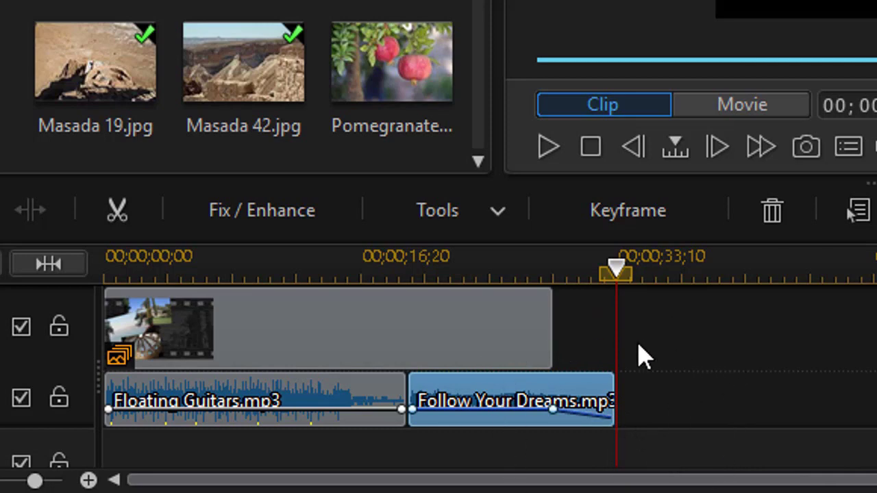
{"action": "left_click_drag", "start_coordinate": [415, 83], "coordinate": [556, 333]}
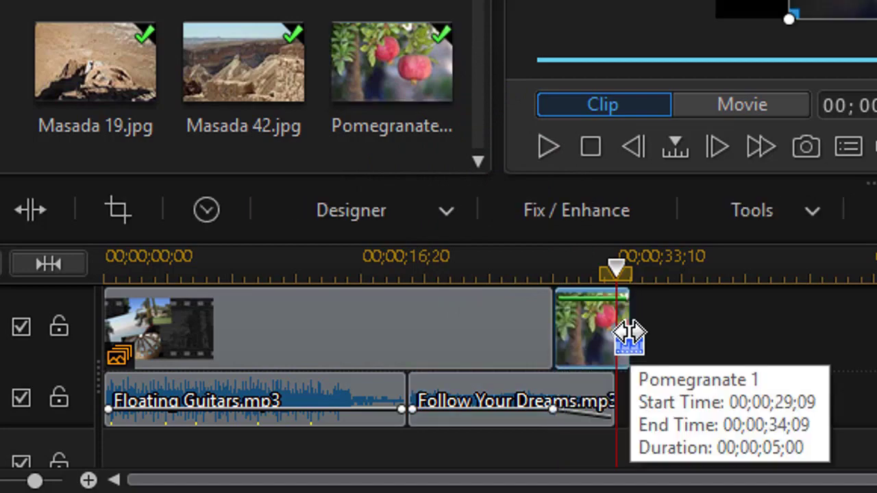
- Trim the Pomegranate clip to 4 seconds and place a Blur transition before it
{"action": "left_click_drag", "start_coordinate": [626, 336], "coordinate": [615, 337]}
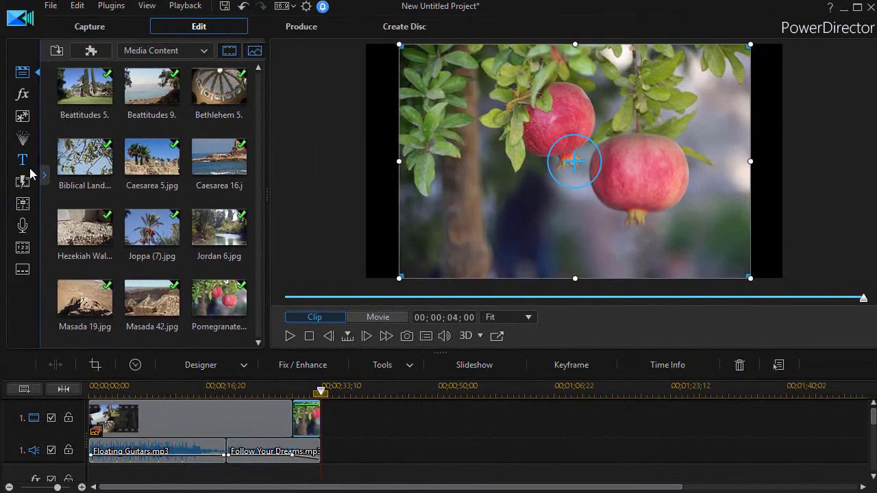
{"action": "left_click", "coordinate": [23, 182]}
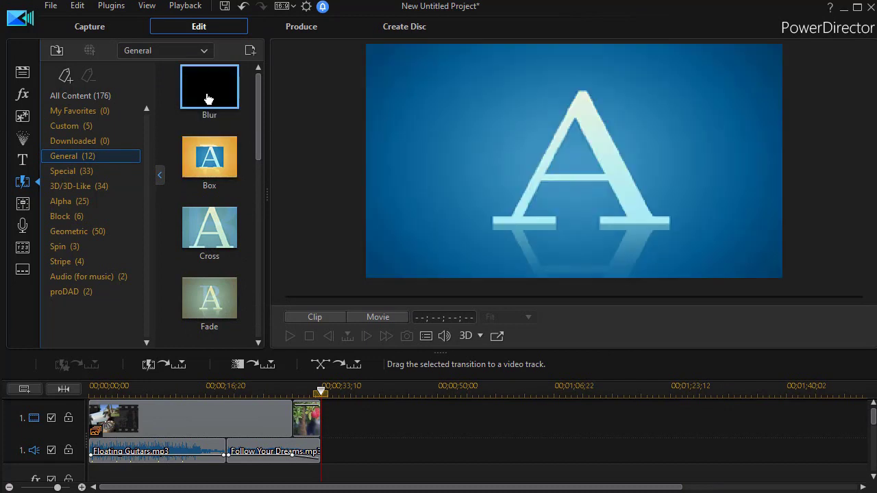
{"action": "left_click_drag", "start_coordinate": [208, 95], "coordinate": [291, 422]}
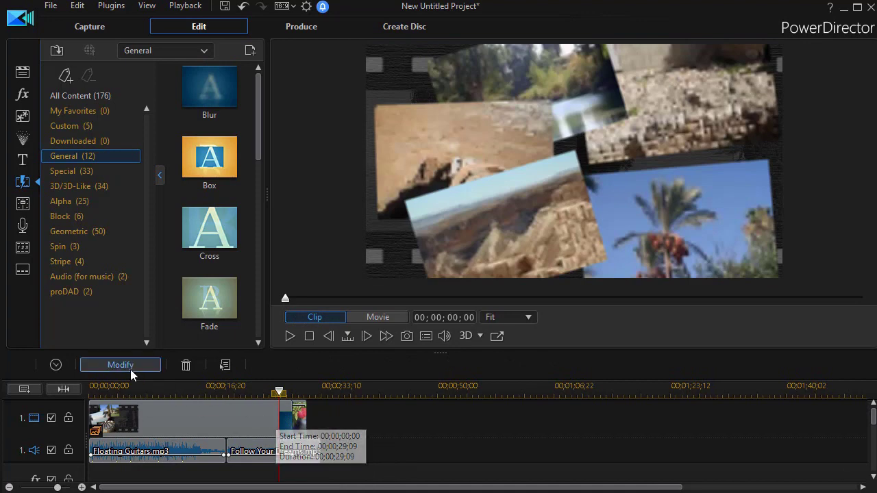
- Change the Blur transition's behavior from Overlap to Cross in Transition Settings
{"action": "left_click", "coordinate": [113, 362]}
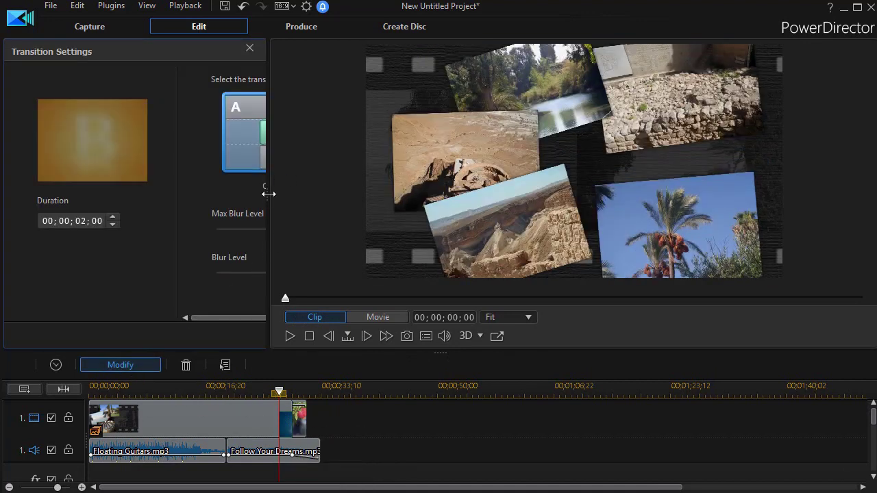
{"action": "left_click_drag", "start_coordinate": [267, 190], "coordinate": [454, 209]}
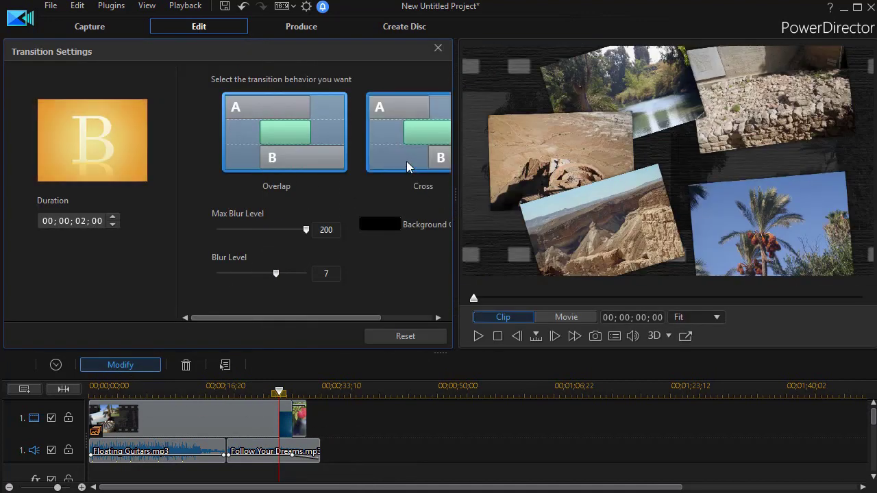
{"action": "left_click", "coordinate": [438, 137]}
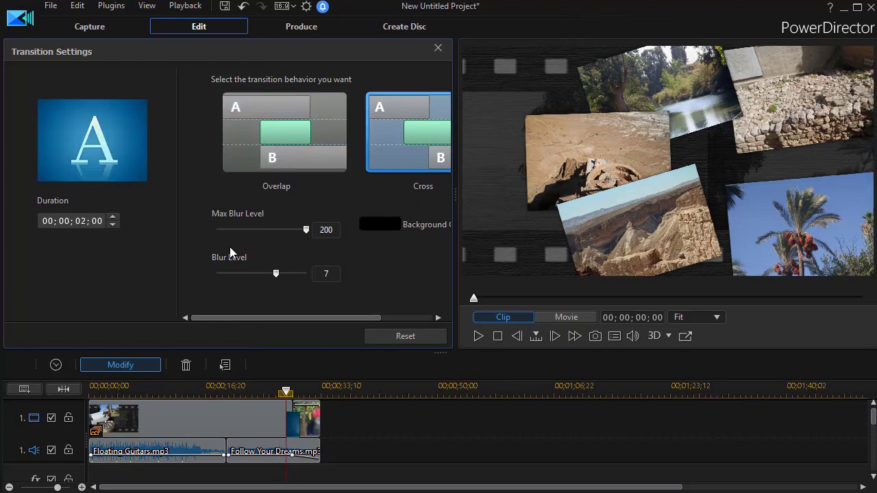
{"action": "left_click", "coordinate": [438, 47]}
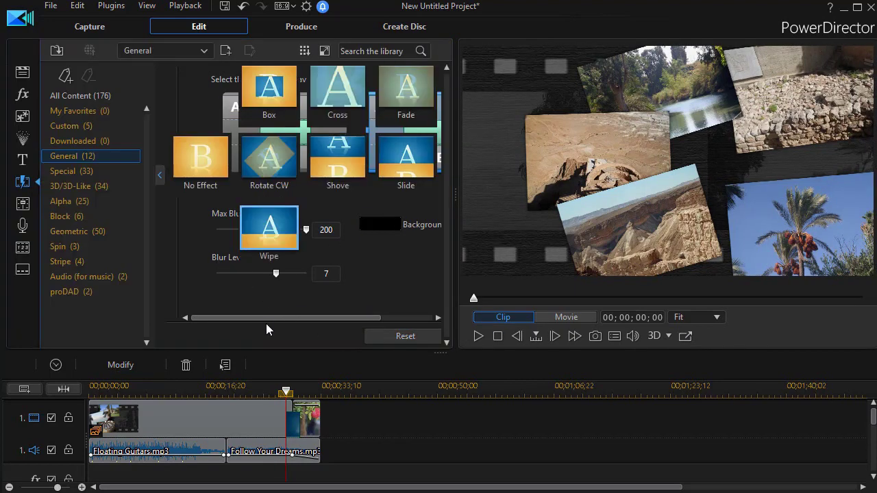
- Move the playhead to 25;22, select the slideshow clip, and return to the photo library
{"action": "left_click_drag", "start_coordinate": [286, 411], "coordinate": [276, 407]}
{"action": "left_click", "coordinate": [276, 407]}
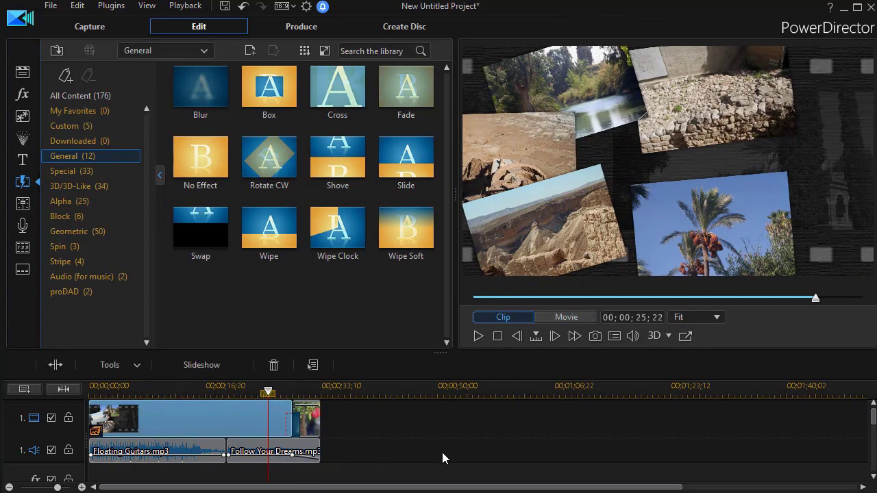
{"action": "left_click", "coordinate": [24, 74]}
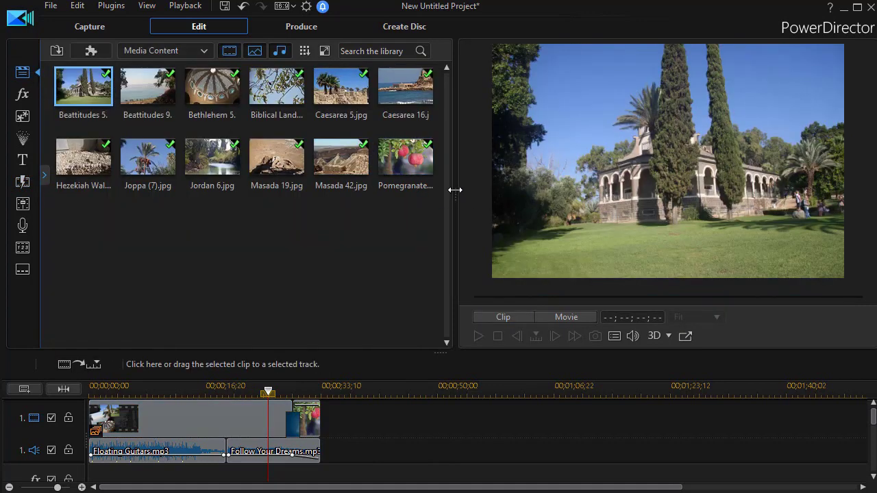
- Enlarge the preview, play the slideshow's blur into the Pomegranate photo, then select the Pomegranate clip
{"action": "left_click_drag", "start_coordinate": [455, 190], "coordinate": [266, 190]}
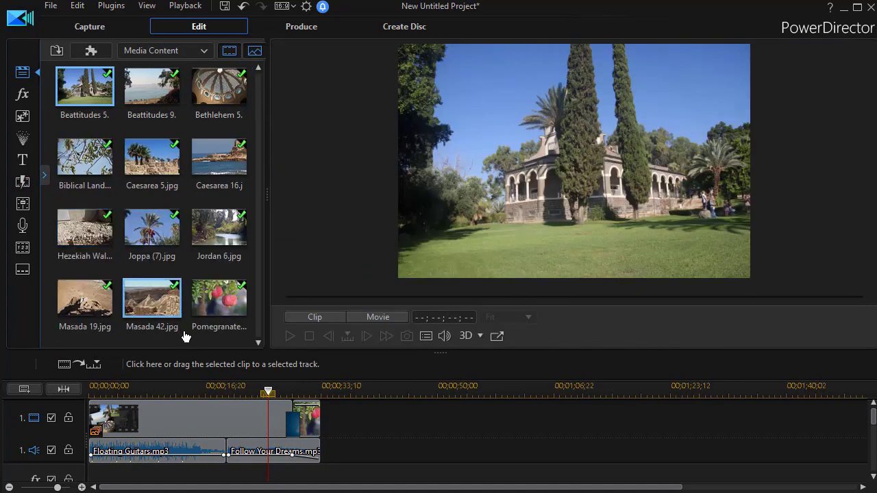
{"action": "left_click", "coordinate": [198, 419]}
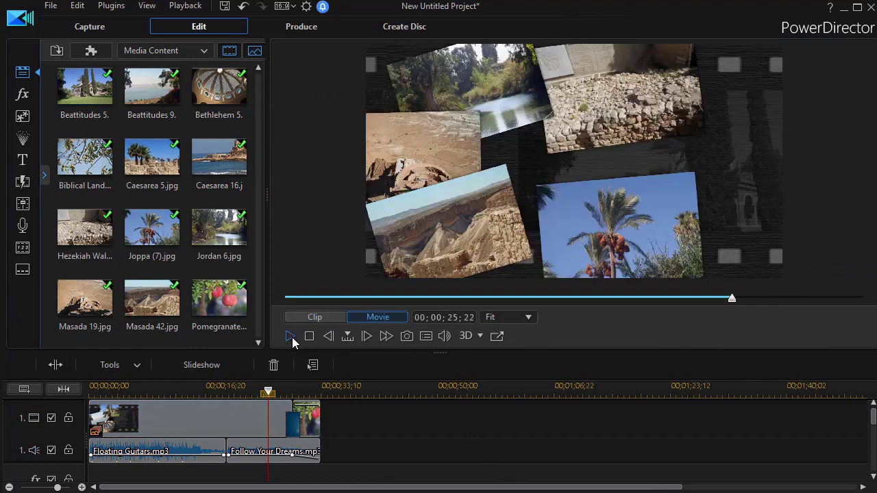
{"action": "left_click", "coordinate": [291, 336]}
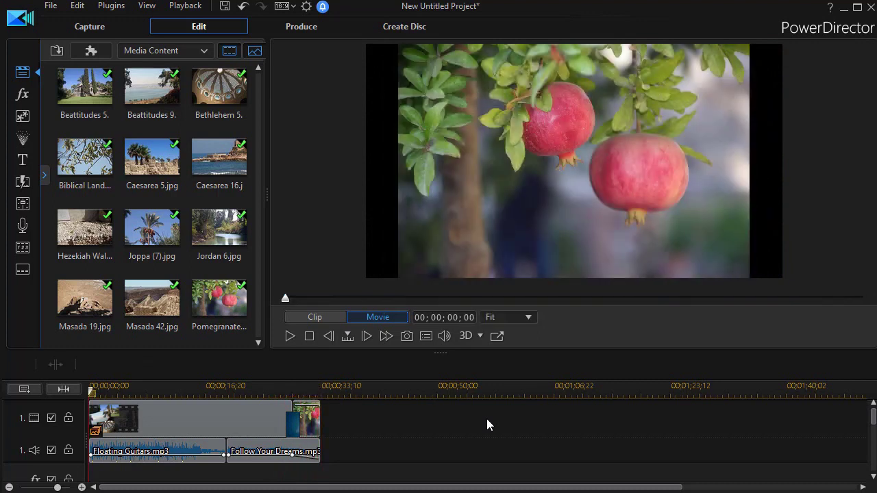
{"action": "left_click", "coordinate": [310, 425]}
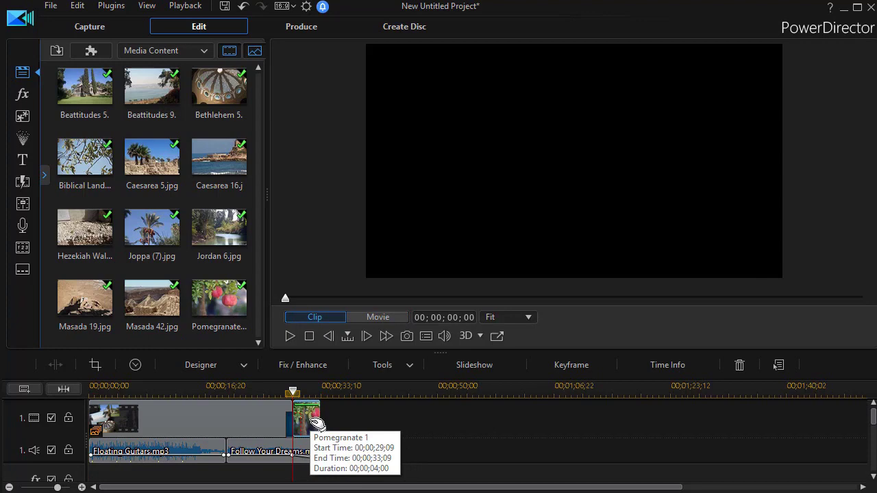
- Crop the Pomegranate photo to 16:9 at 2400 × 1350, then play back from 25;19
{"action": "left_click", "coordinate": [95, 365]}
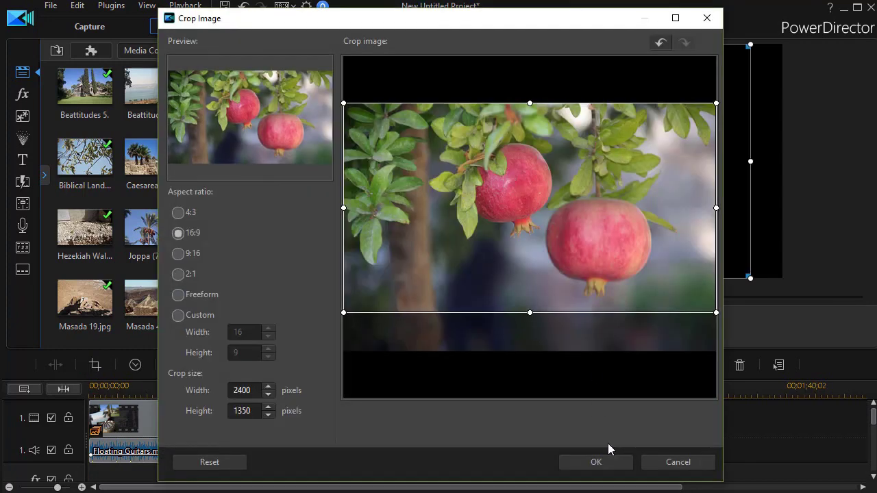
{"action": "left_click", "coordinate": [598, 462]}
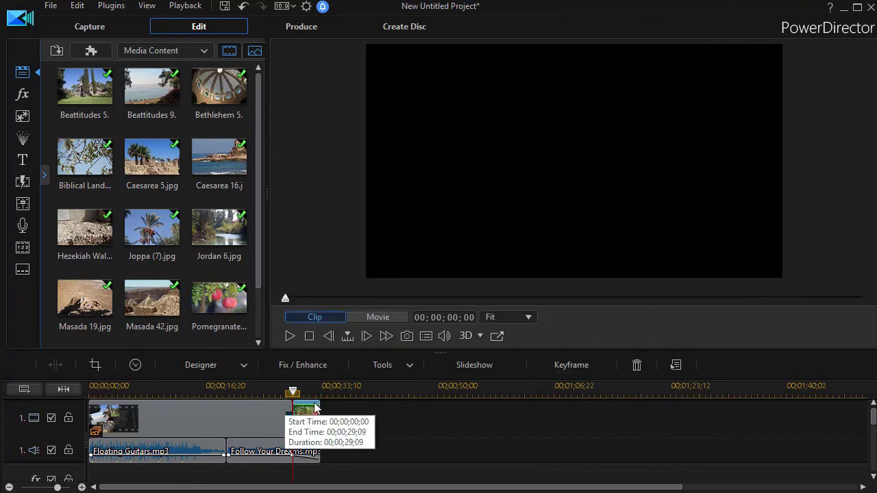
{"action": "left_click_drag", "start_coordinate": [295, 389], "coordinate": [267, 391]}
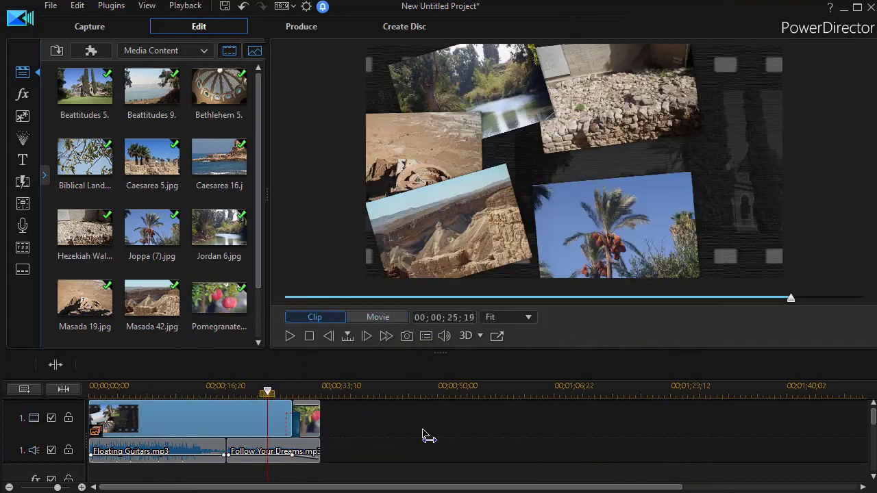
{"action": "key", "text": "space"}
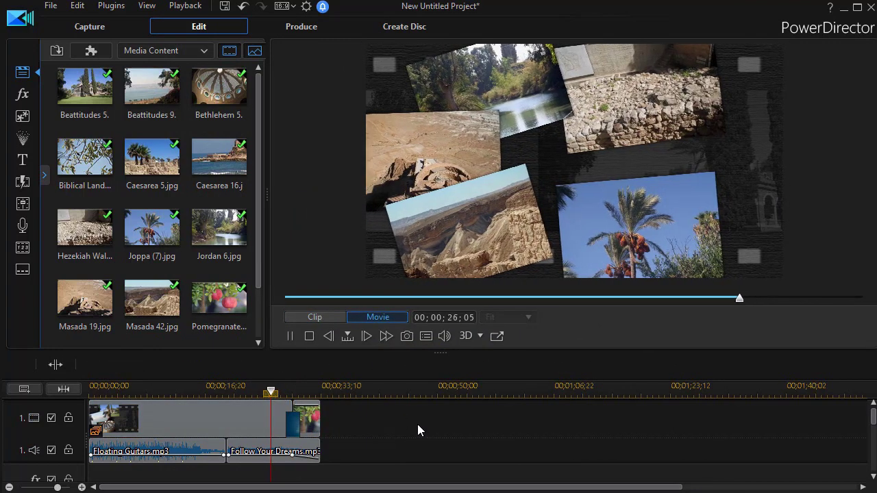